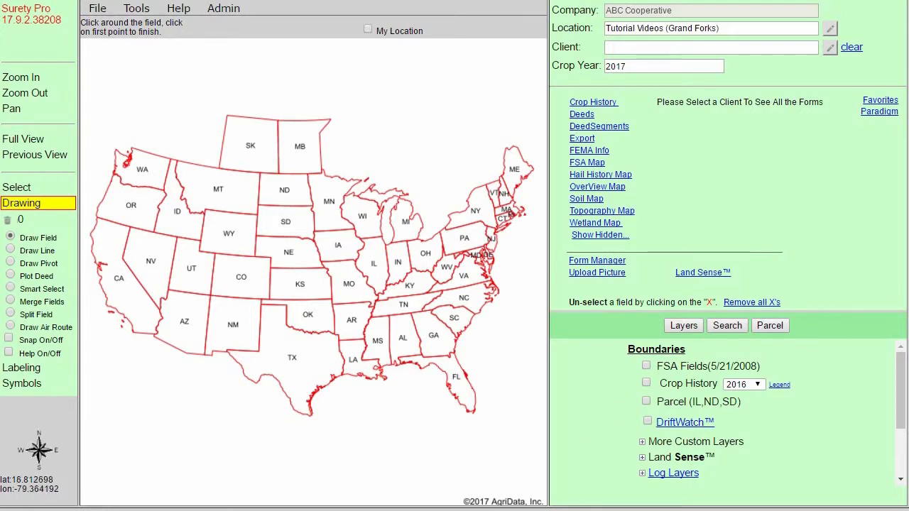
# Review the certificate of survey document for the parcel in Section 12, Township 154 North, Range 68 West.
pyautogui.click(447, 465)
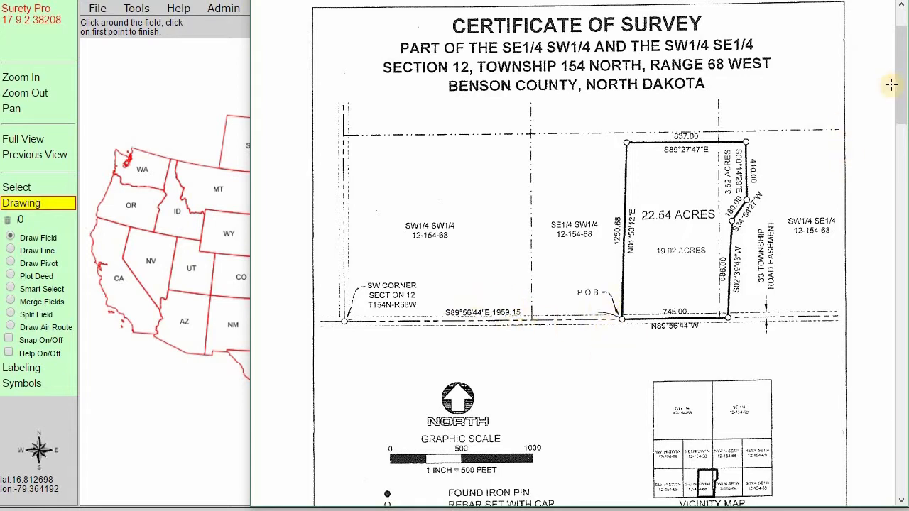
pyautogui.moveTo(896, 81); pyautogui.dragTo(883, 280)
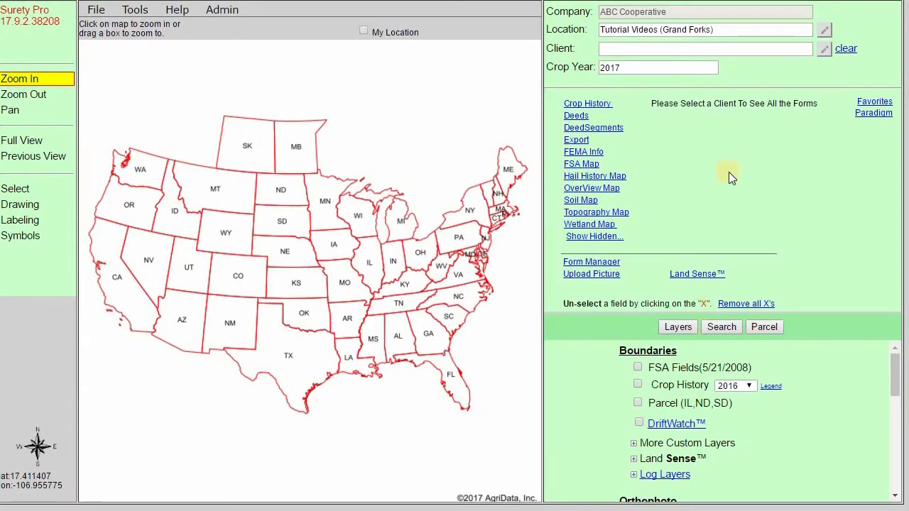
# Set the client to Deed.
pyautogui.click(724, 50)
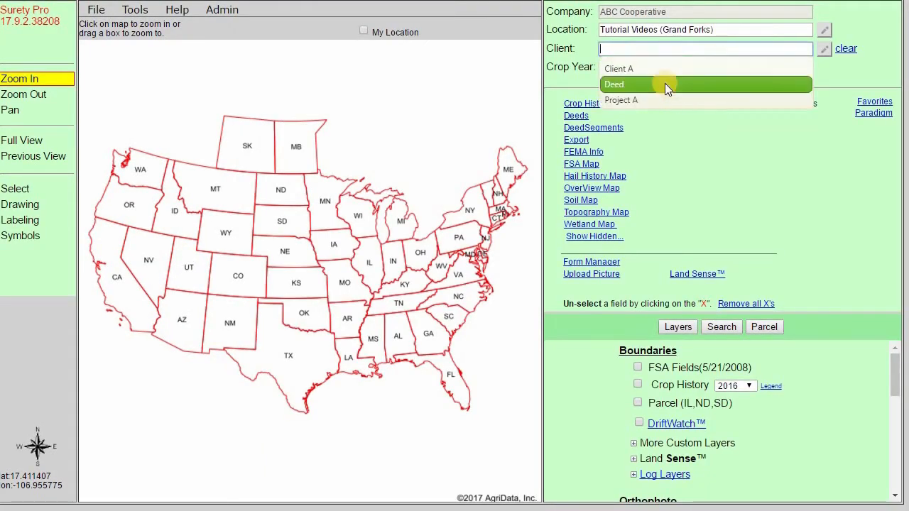
pyautogui.click(698, 81)
pyautogui.click(322, 237)
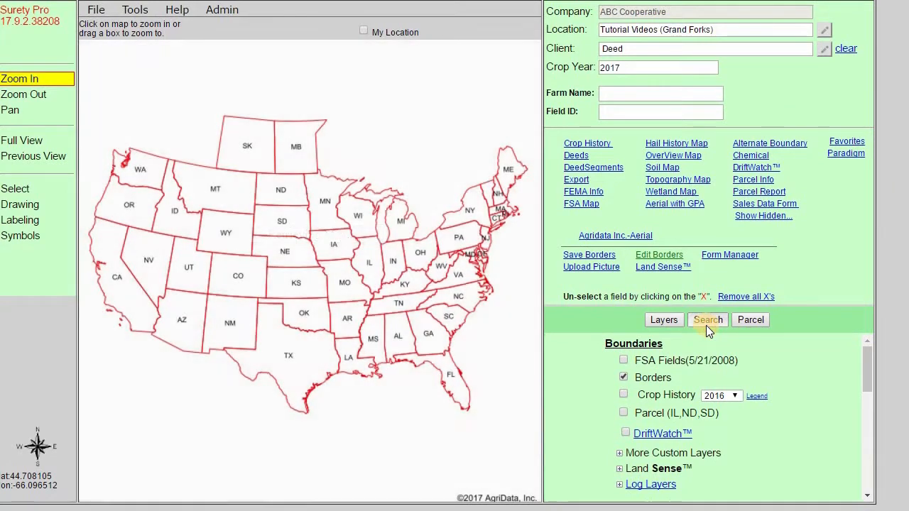
# Search by legal description and locate Section 12, Township 154 N, Range 68 W in ND.
pyautogui.click(707, 320)
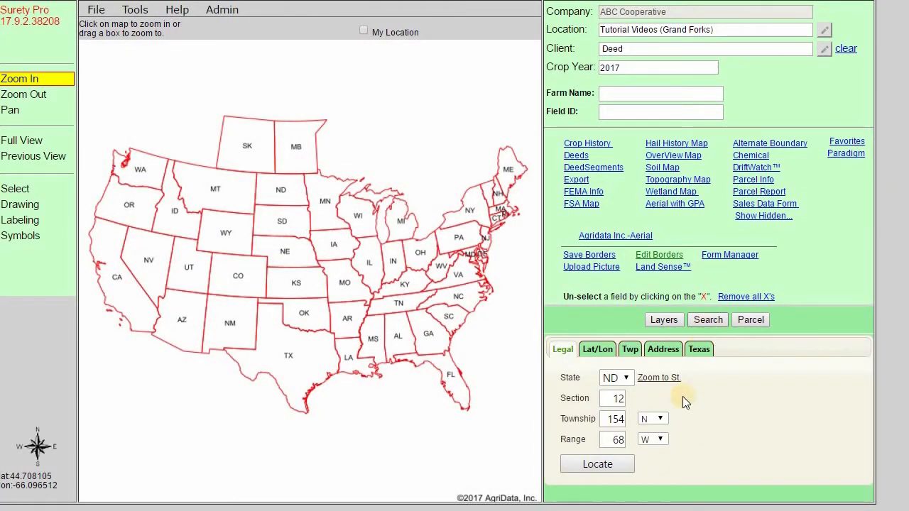
pyautogui.click(594, 461)
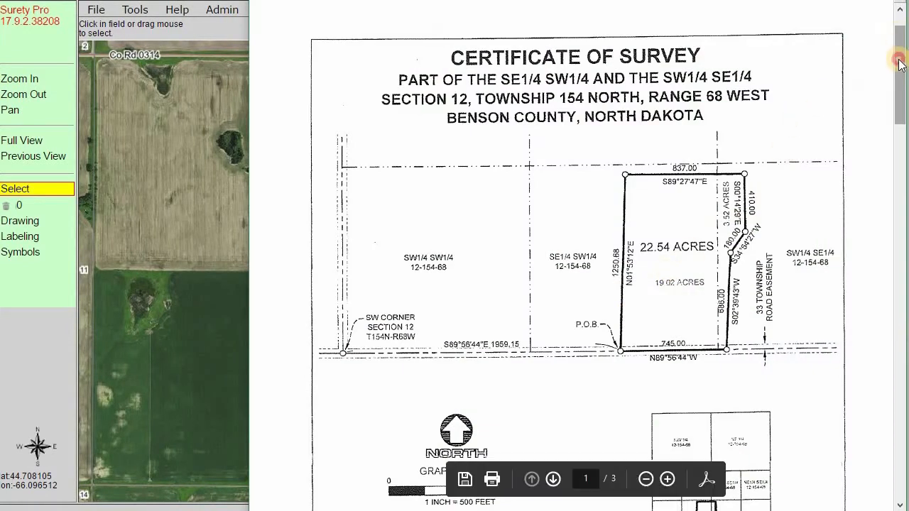
# Start a Plot Deed drawing at the southwest corner of Section 12.
pyautogui.moveTo(899, 80)
pyautogui.mouseDown()
pyautogui.moveTo(894, 221)
pyautogui.moveTo(892, 204)
pyautogui.mouseUp()
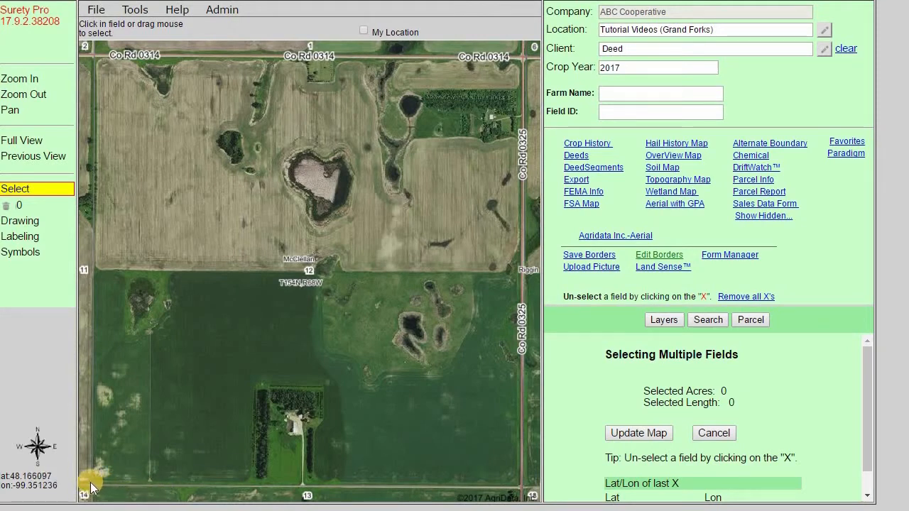
pyautogui.scroll(3, 91, 483)
pyautogui.scroll(2, 314, 281)
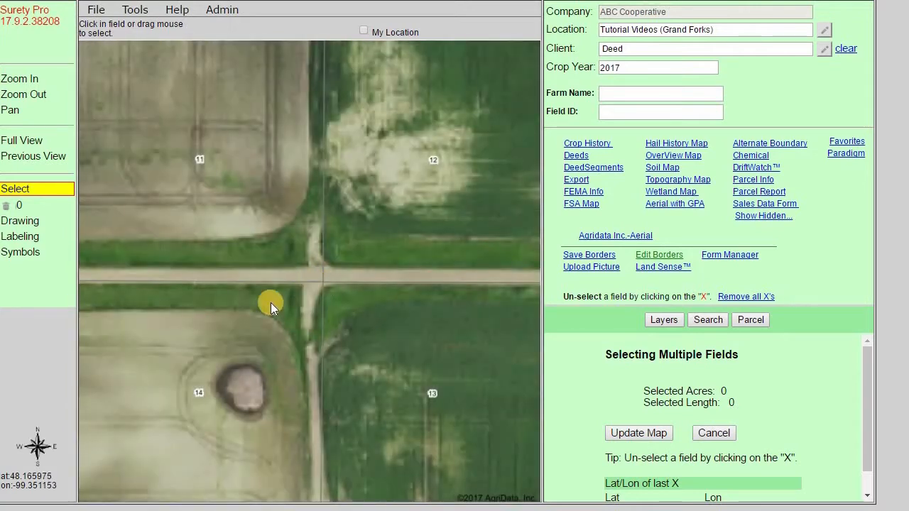
pyautogui.click(38, 225)
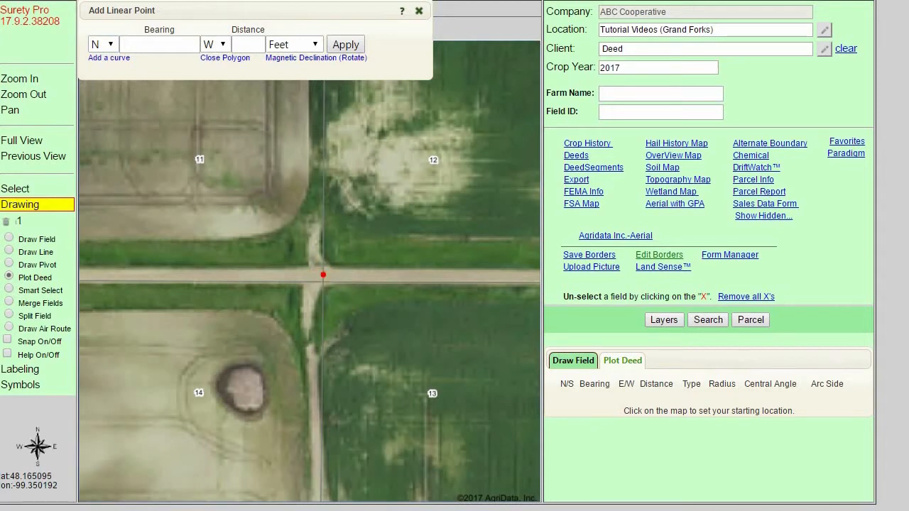
# Plot the first deed course from the section corner: S 89 56 44 E, 1959.1 feet.
pyautogui.hotkey('alt', 'Tab')
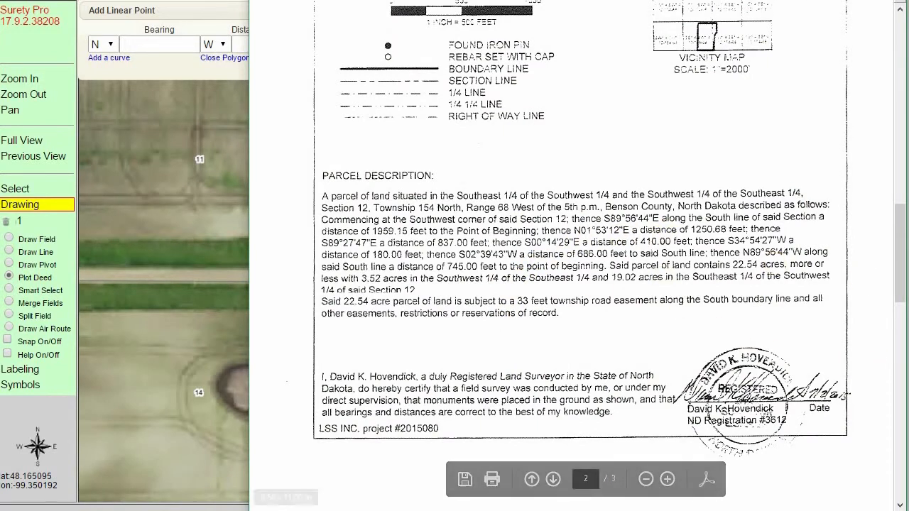
pyautogui.click(163, 45)
pyautogui.click(162, 46)
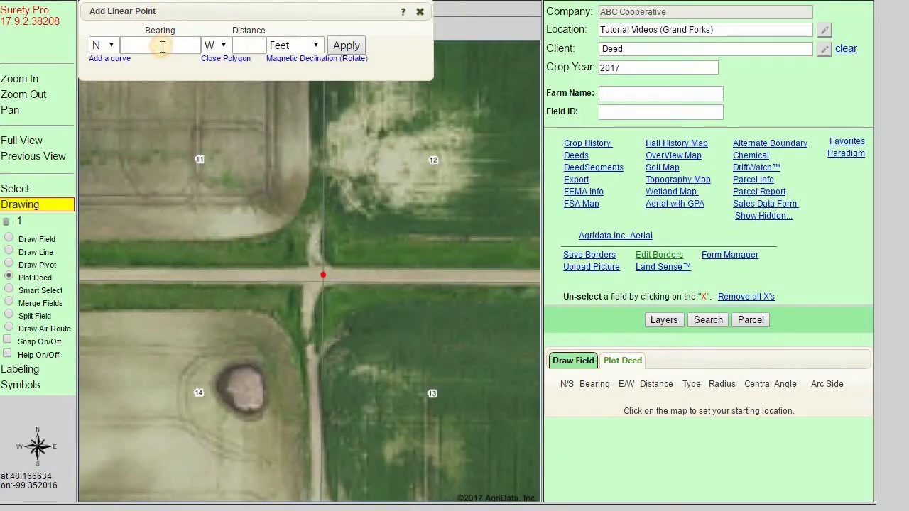
pyautogui.click(95, 47)
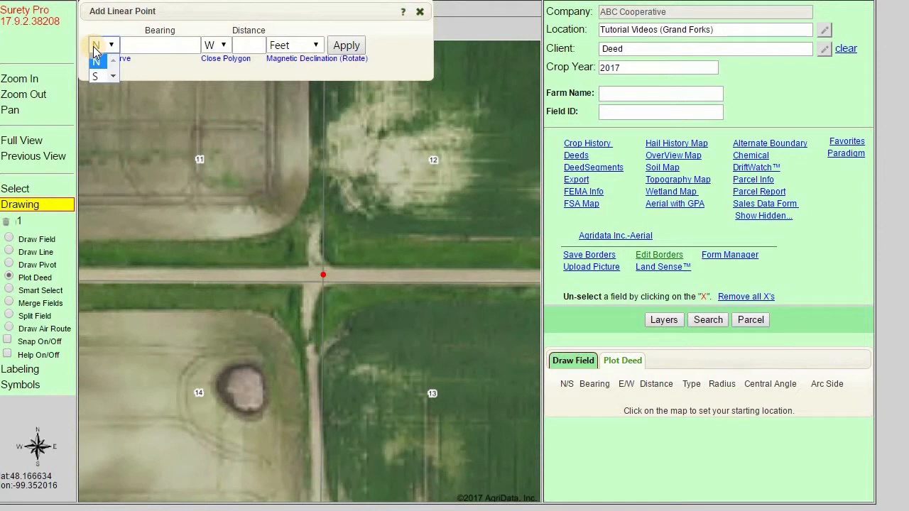
pyautogui.click(95, 76)
pyautogui.click(121, 43)
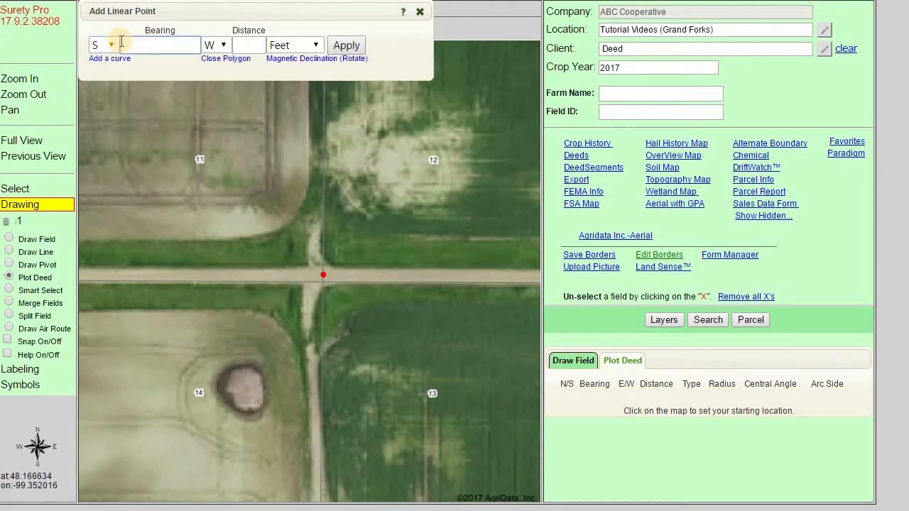
pyautogui.write('89 56 44')
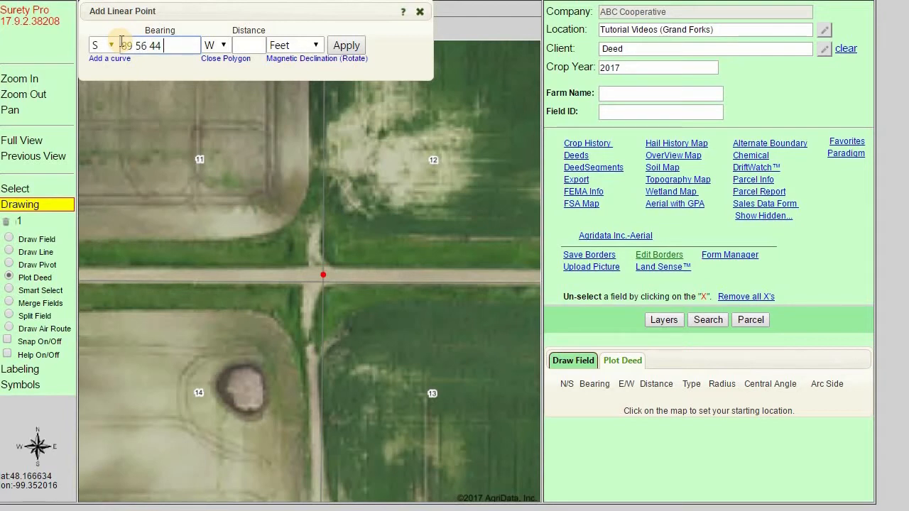
pyautogui.press('Tab')
pyautogui.press('e')
pyautogui.press('Tab')
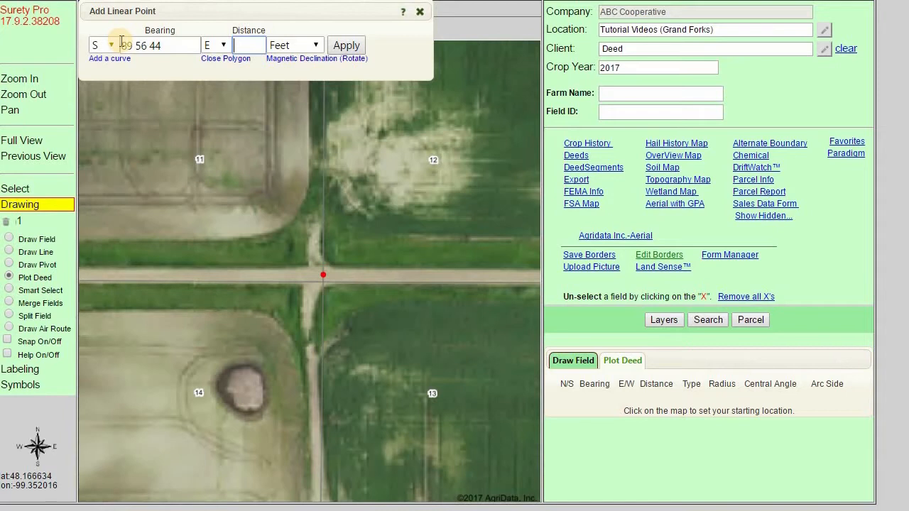
pyautogui.write('1959.1')
pyautogui.press('Return')
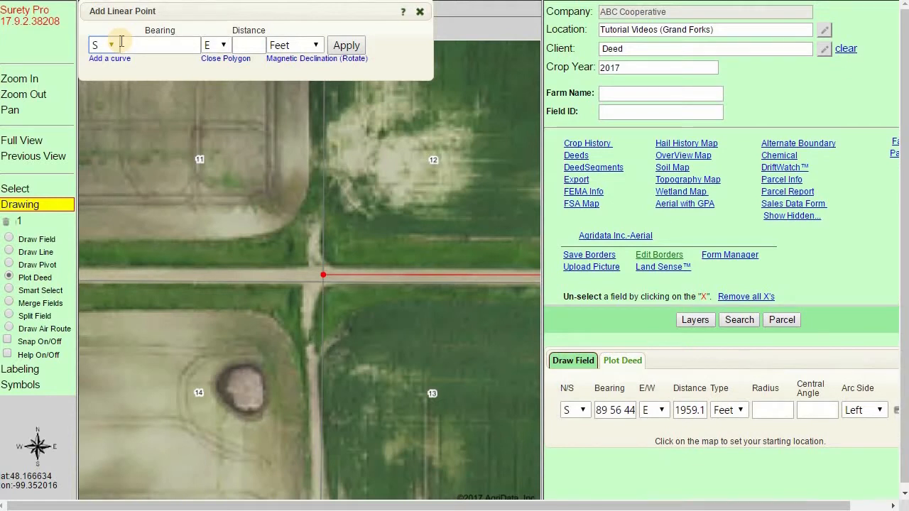
# Mark the end of the plotted line, the point of beginning, with a target symbol.
pyautogui.click(33, 158)
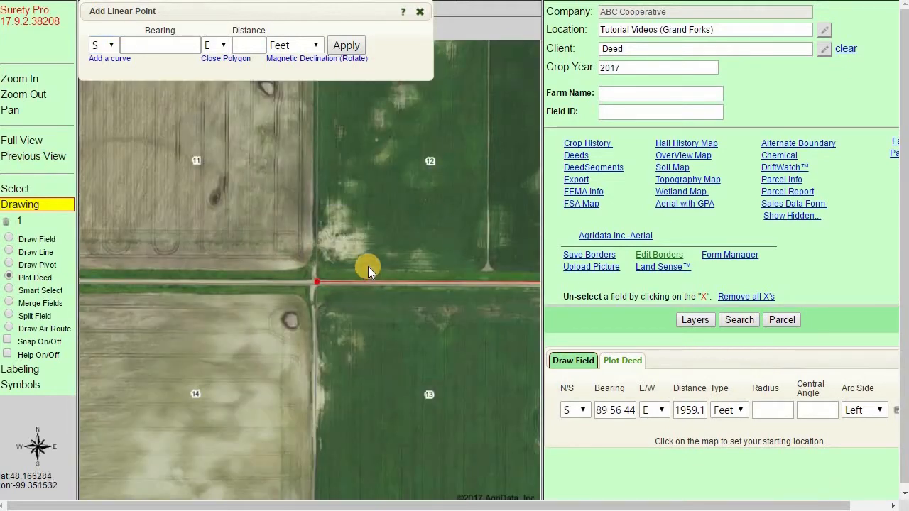
pyautogui.moveTo(452, 236); pyautogui.dragTo(463, 357)
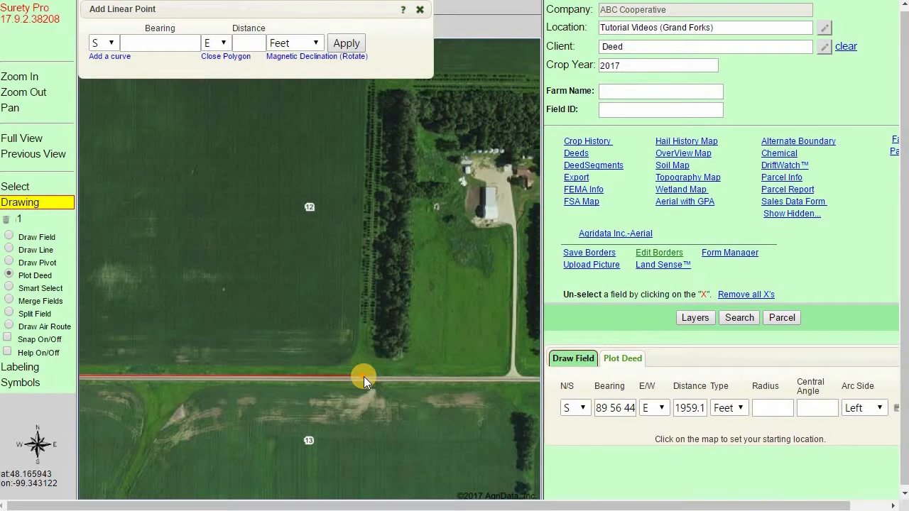
pyautogui.click(41, 383)
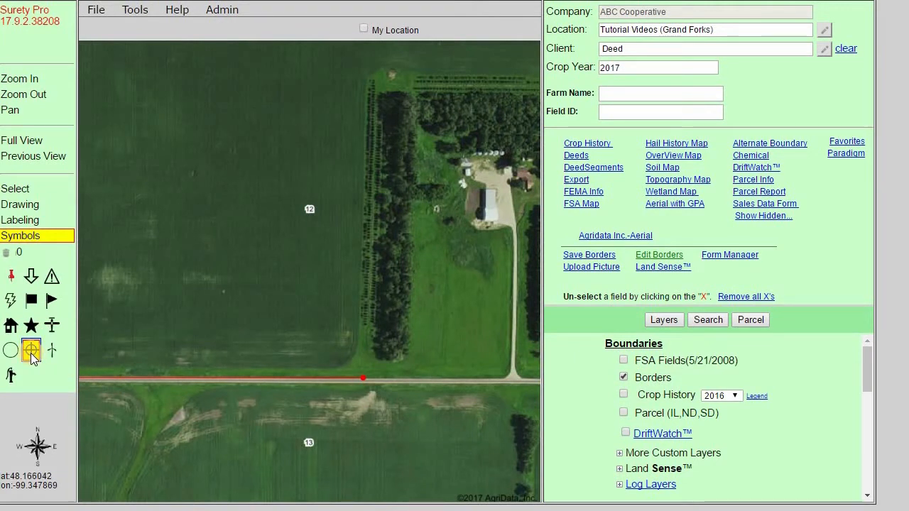
pyautogui.click(367, 377)
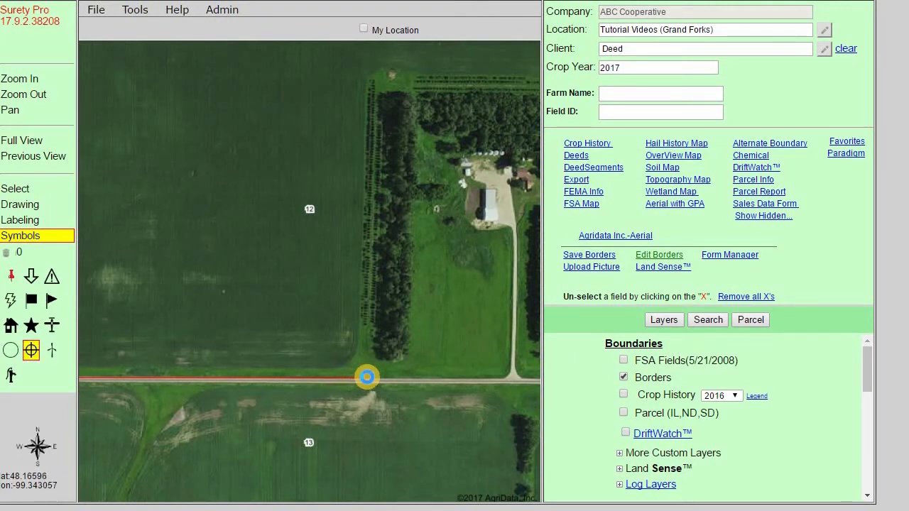
pyautogui.scroll(2, 369, 376)
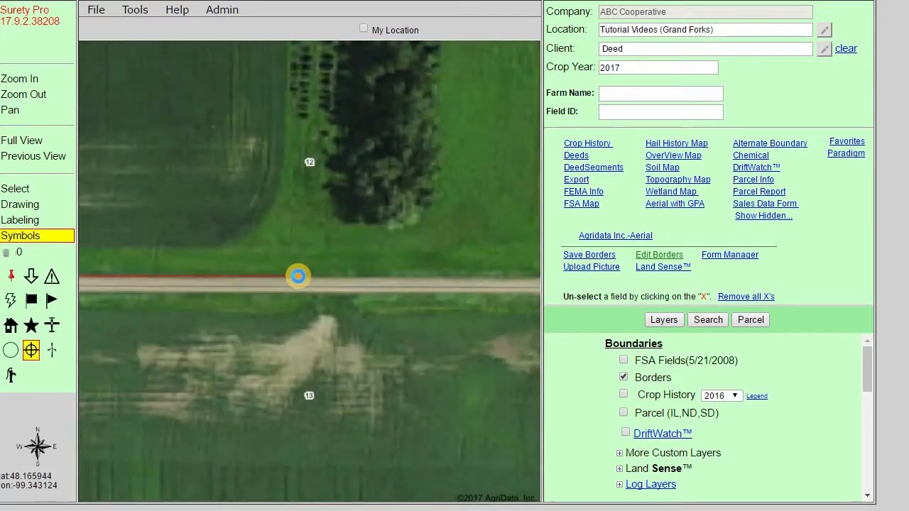
pyautogui.scroll(1, 298, 276)
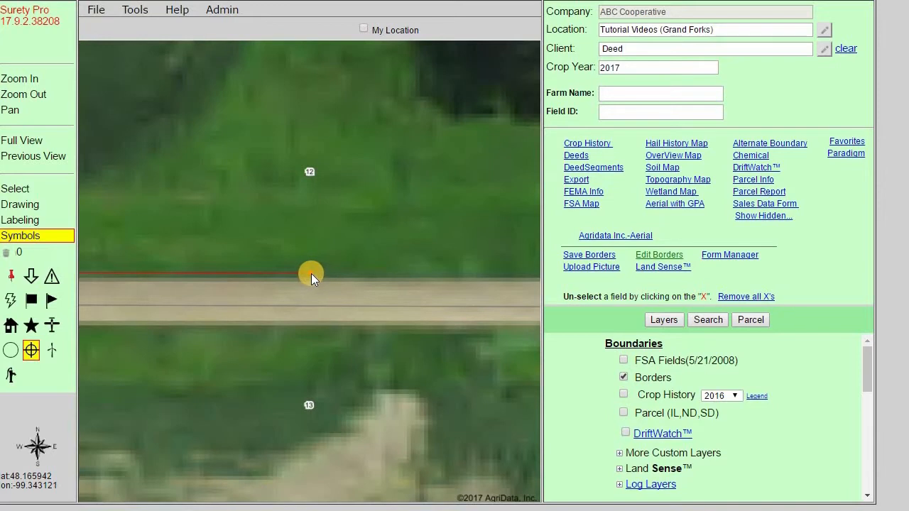
pyautogui.click(311, 276)
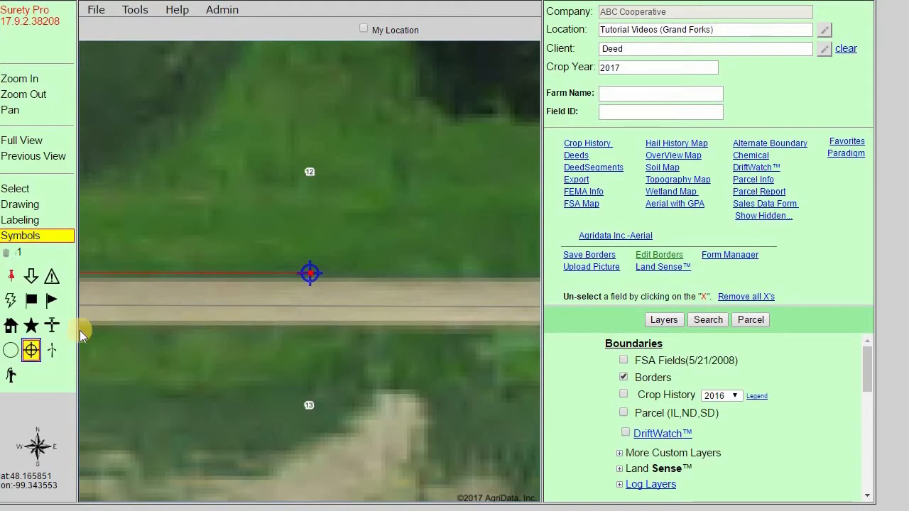
pyautogui.click(305, 273)
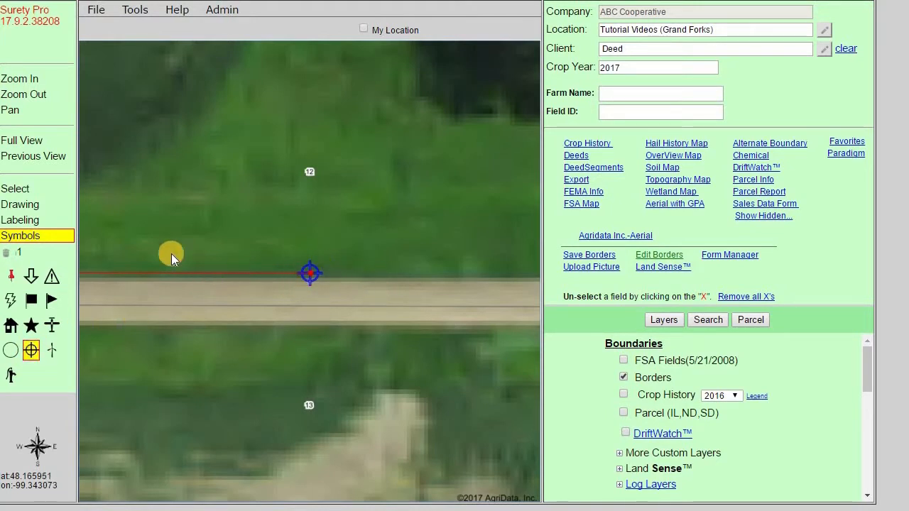
# Delete all drawings from the map.
pyautogui.click(48, 204)
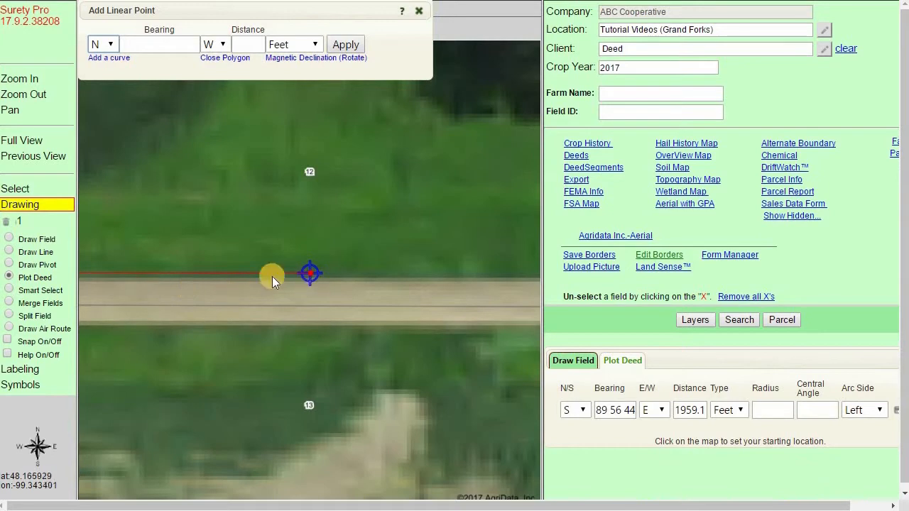
pyautogui.click(8, 223)
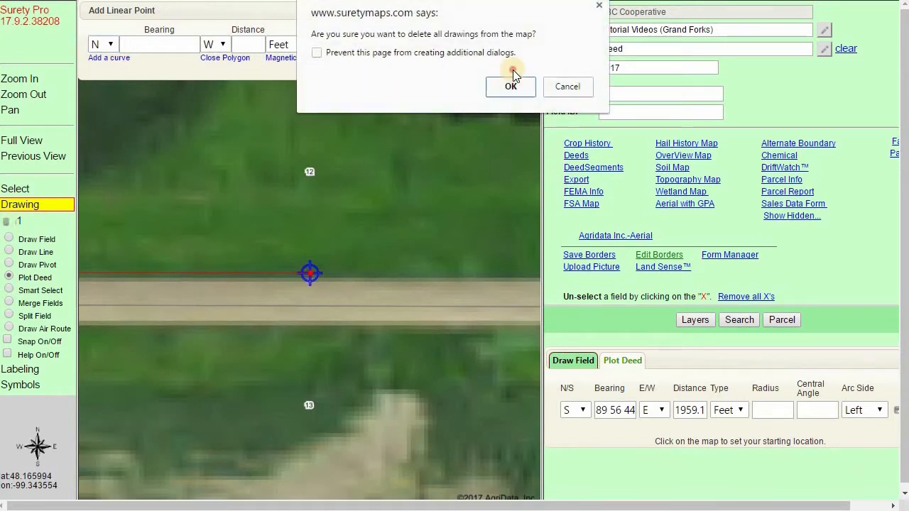
pyautogui.click(511, 86)
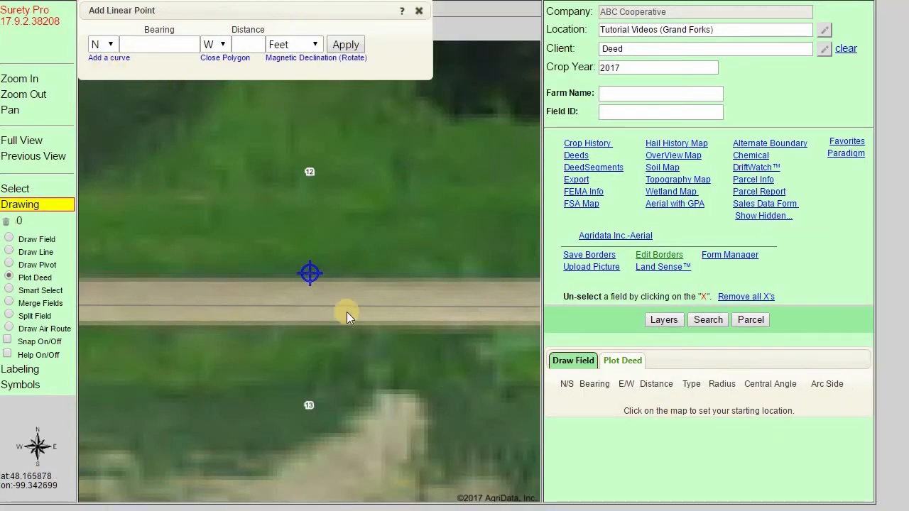
# Set the deed plot's starting point at the marked point of beginning.
pyautogui.click(308, 276)
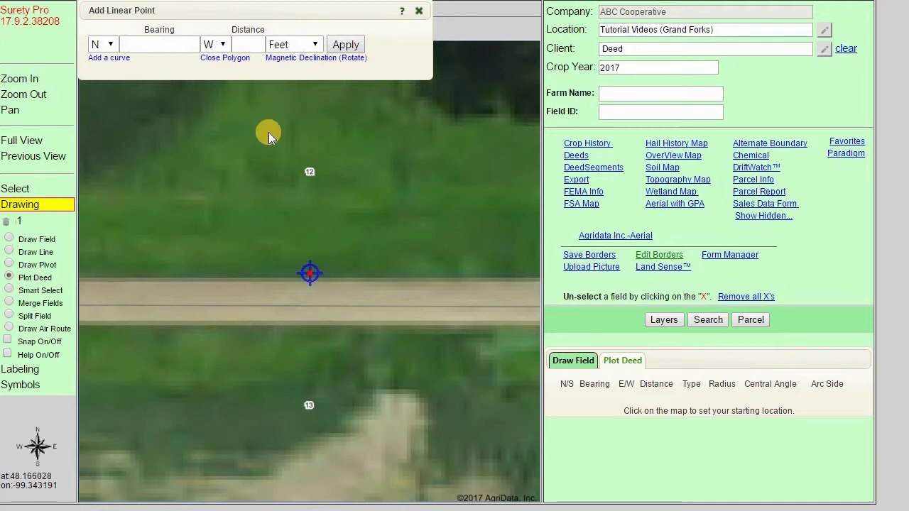
pyautogui.click(18, 157)
pyautogui.scroll(-2, 383, 408)
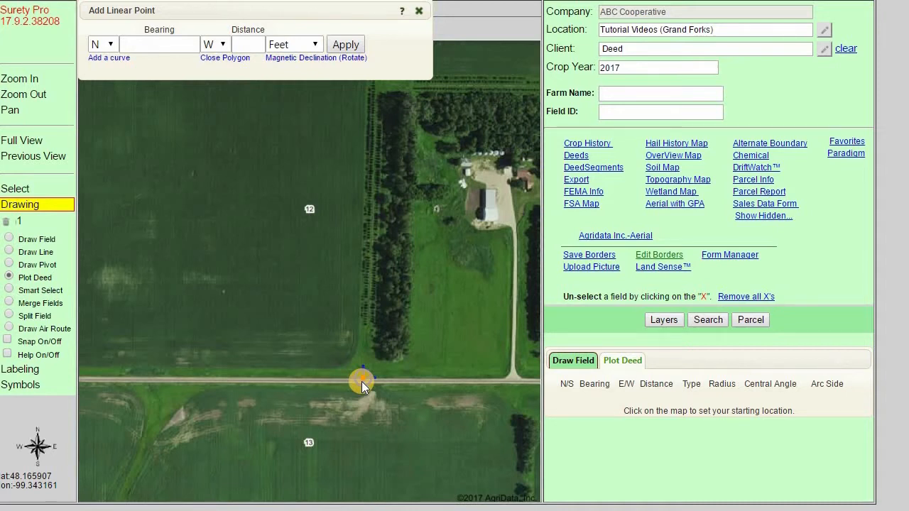
# Plot the course N 01 53 12 E, 1250.6 feet from the point of beginning.
pyautogui.click(164, 45)
pyautogui.write('01 53 12')
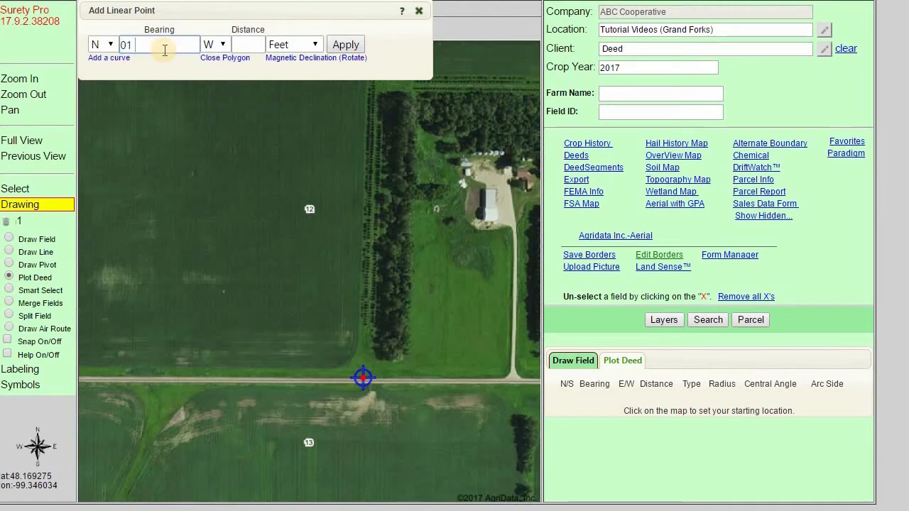
pyautogui.press('Tab')
pyautogui.write('e1250.6')
pyautogui.press('Tab')
pyautogui.press('Tab')
pyautogui.press('Return')
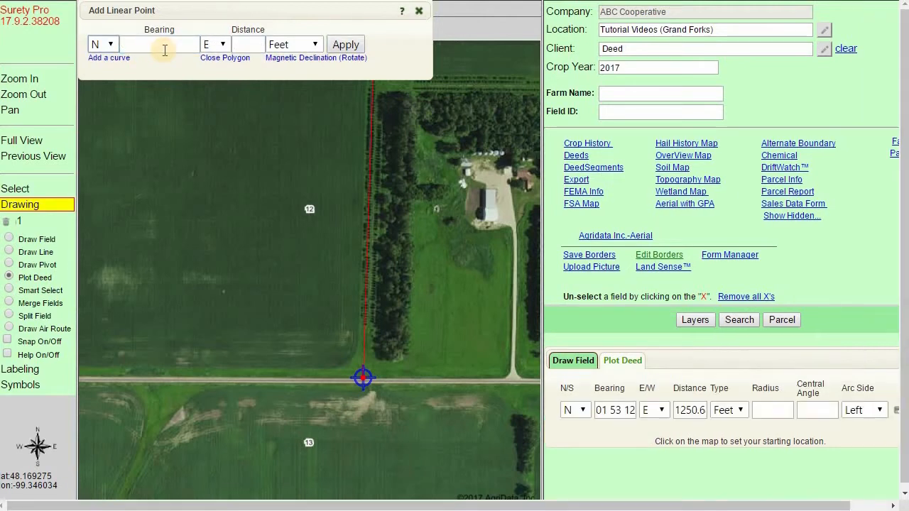
# Plot the next course S 89 27 47 E, 837 feet.
pyautogui.moveTo(416, 179); pyautogui.dragTo(191, 239)
pyautogui.click(110, 44)
pyautogui.press('Tab')
pyautogui.write('89 37 47')
pyautogui.press('Tab')
pyautogui.press('Tab')
pyautogui.write('837')
pyautogui.press('Tab')
pyautogui.press('Tab')
pyautogui.press('Return')
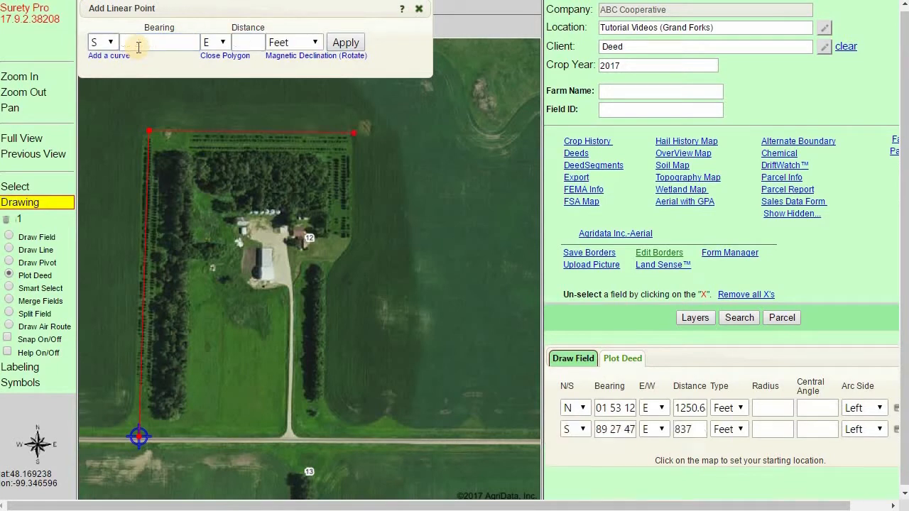
# Plot the next course S 00 14 29 E, 410 feet.
pyautogui.click(139, 47)
pyautogui.write('00 14 29')
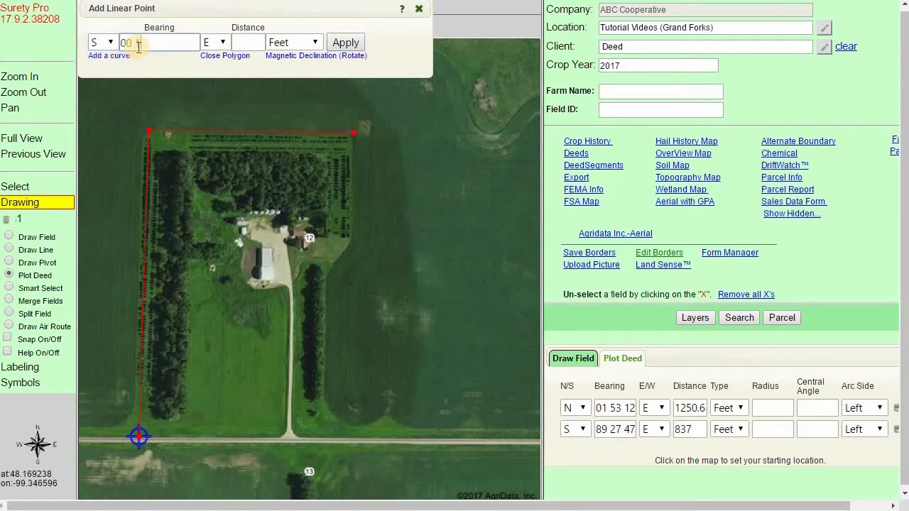
pyautogui.press('Tab')
pyautogui.press('Tab')
pyautogui.write('410')
pyautogui.press('Tab')
pyautogui.press('Tab')
pyautogui.press('Return')
# Plot the next course S 34 54 27 W, 180 feet.
pyautogui.click(138, 47)
pyautogui.write('34 54 27')
pyautogui.press('Tab')
pyautogui.press('w')
pyautogui.press('Tab')
pyautogui.write('180')
pyautogui.press('Tab')
pyautogui.press('Tab')
pyautogui.press('Return')
# Plot the next course S 02 37 43 W, 686 feet.
pyautogui.press('Tab')
pyautogui.write('02 37 43')
pyautogui.press('Tab')
pyautogui.press('Tab')
pyautogui.write('686')
pyautogui.press('Tab')
pyautogui.press('Tab')
pyautogui.press('Return')
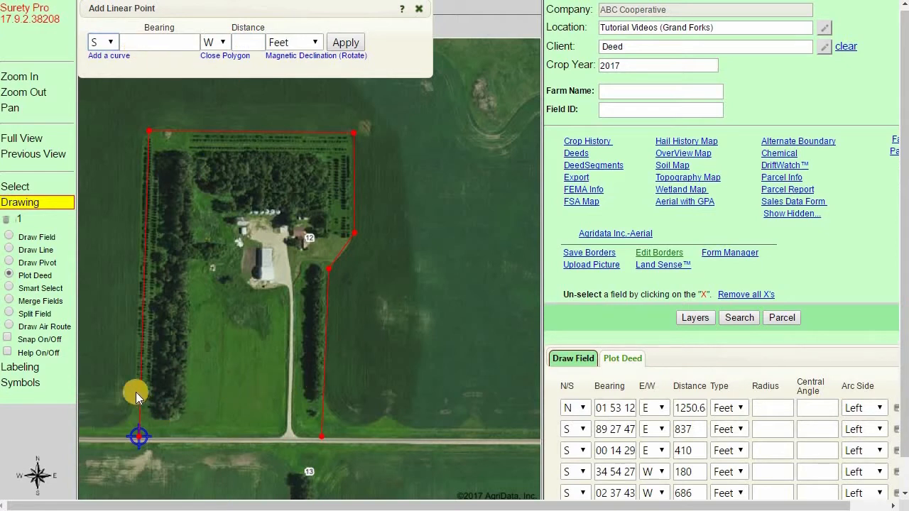
pyautogui.click(12, 108)
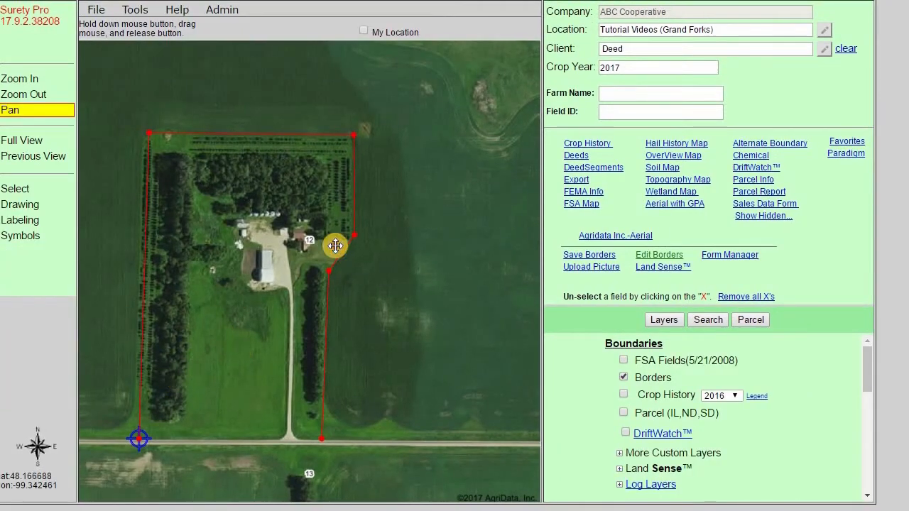
# Plot the next course N 89 56 44 W, 756 feet.
pyautogui.moveTo(336, 245); pyautogui.dragTo(426, 152)
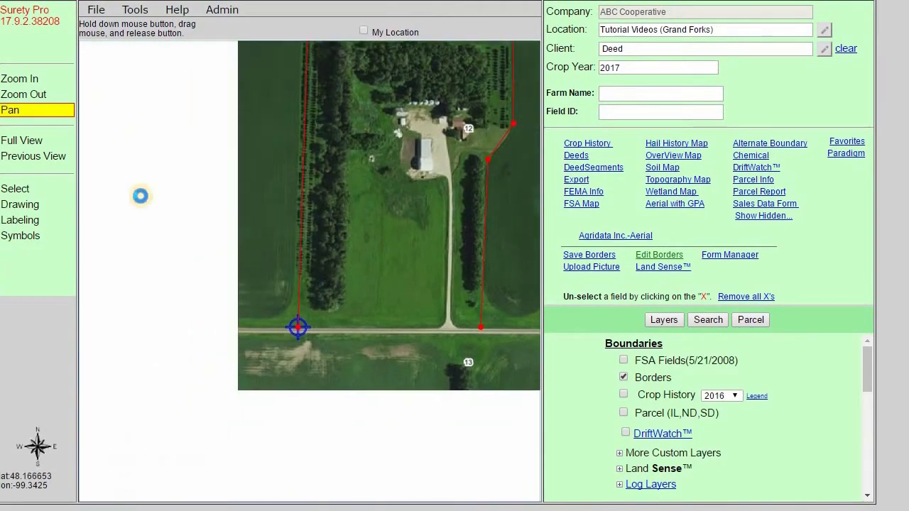
pyautogui.click(20, 204)
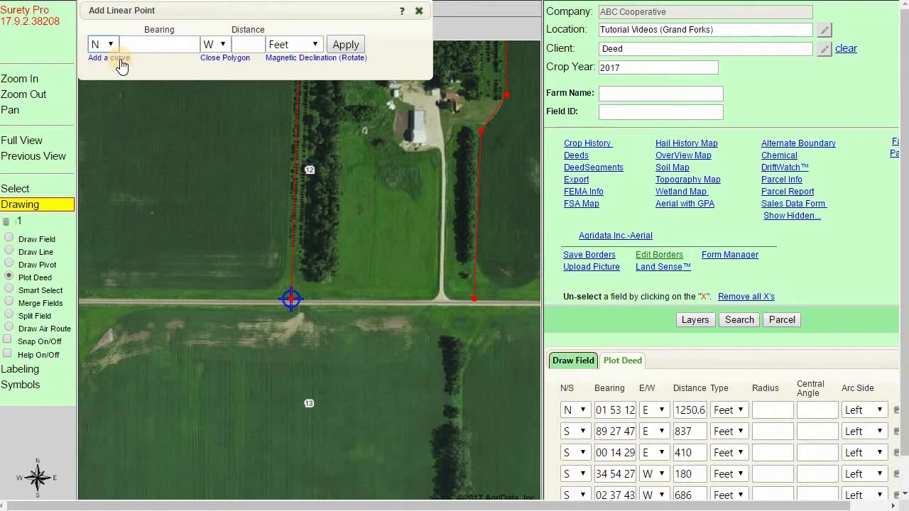
pyautogui.click(167, 48)
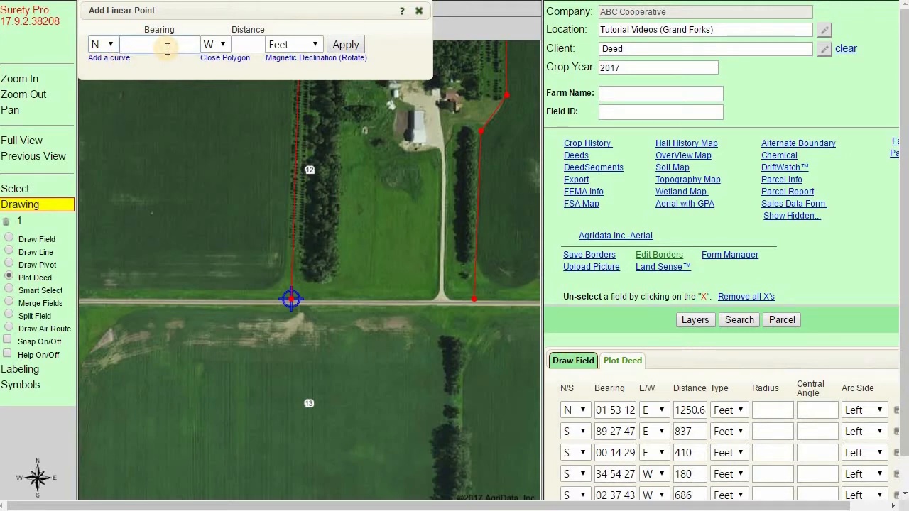
pyautogui.write('89 56 44')
pyautogui.press('Tab')
pyautogui.press('Tab')
pyautogui.write('756')
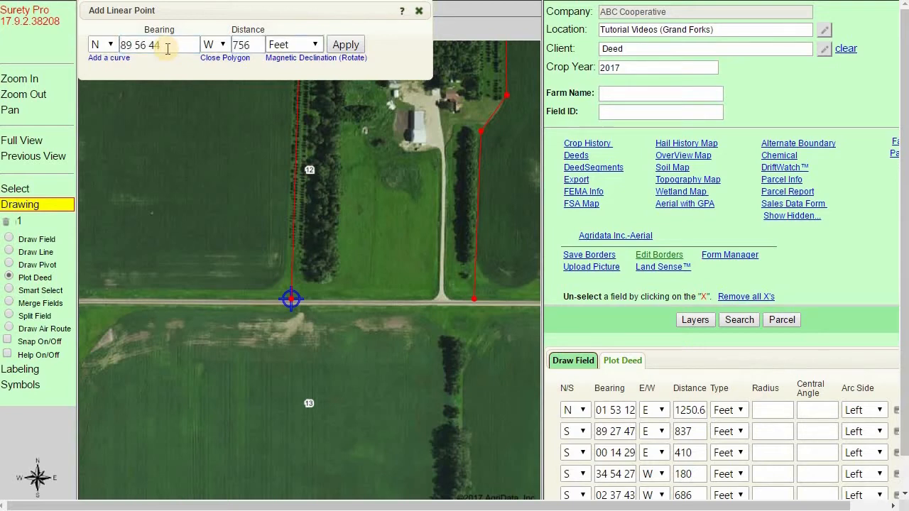
pyautogui.press('Return')
# Delete the last course from the deed call list.
pyautogui.scroll(2, 290, 288)
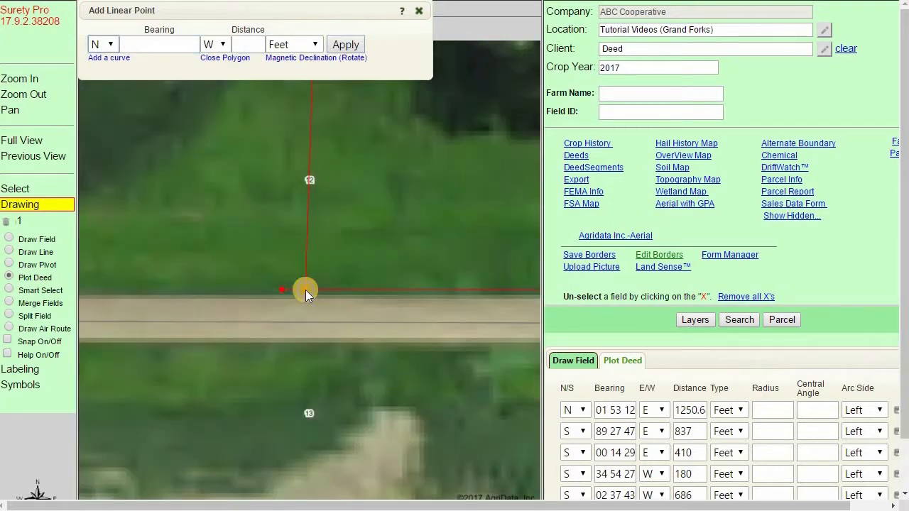
pyautogui.click(306, 290)
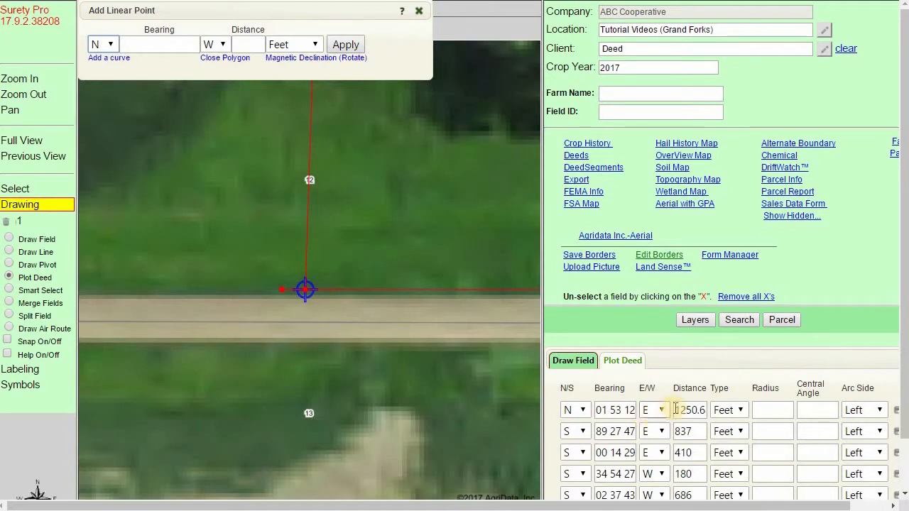
pyautogui.scroll(-2, 675, 419)
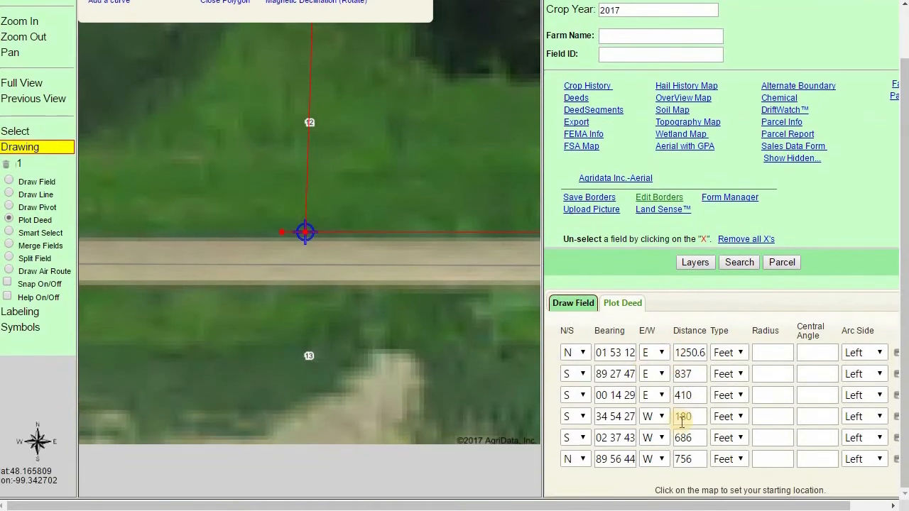
pyautogui.scroll(1, 653, 411)
pyautogui.scroll(1, 651, 414)
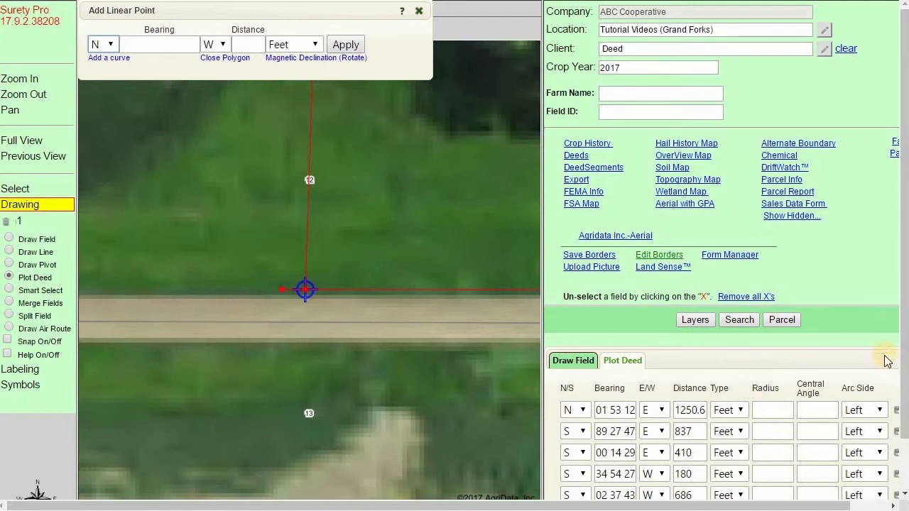
pyautogui.scroll(-2, 863, 440)
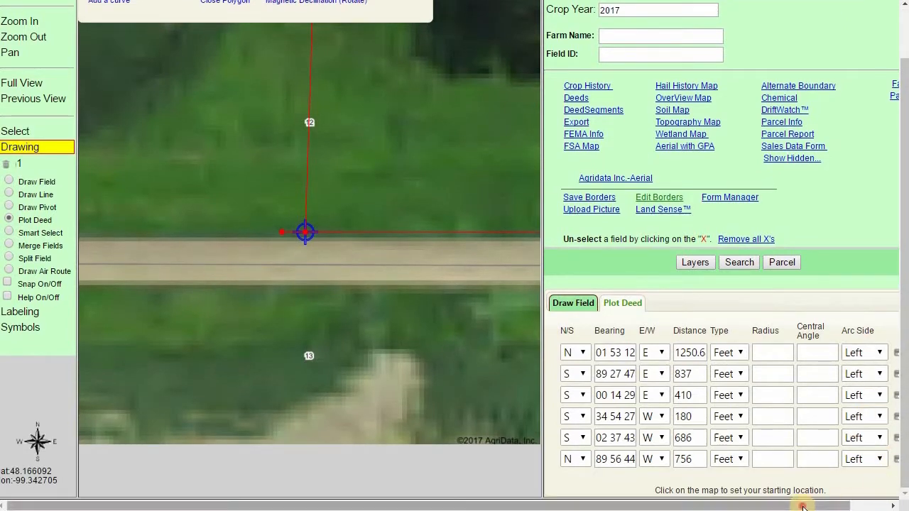
pyautogui.moveTo(836, 506); pyautogui.dragTo(876, 506)
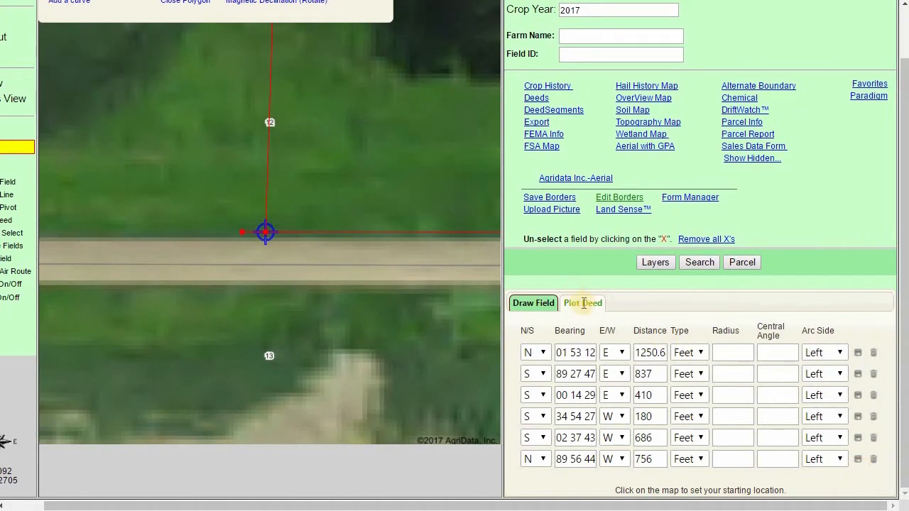
pyautogui.click(873, 459)
pyautogui.moveTo(848, 509); pyautogui.dragTo(810, 509)
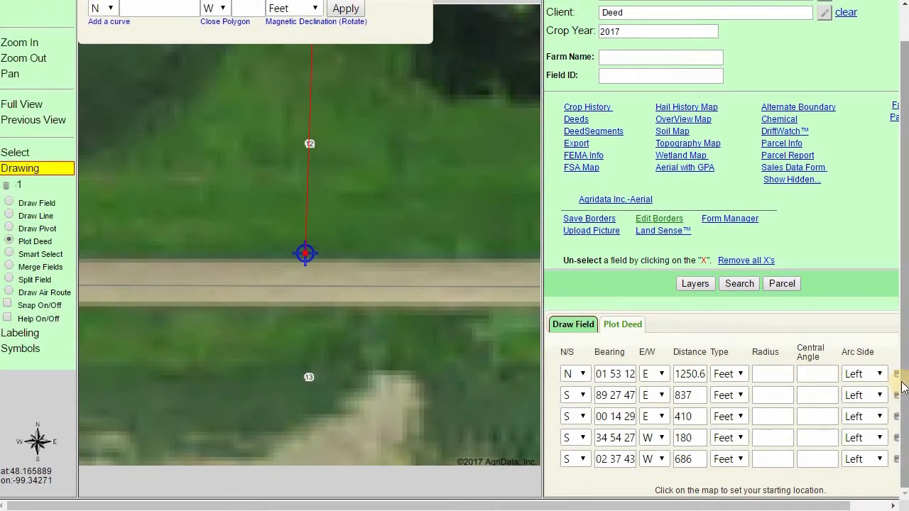
# Close the deed polygon back to the point of beginning.
pyautogui.scroll(1, 884, 287)
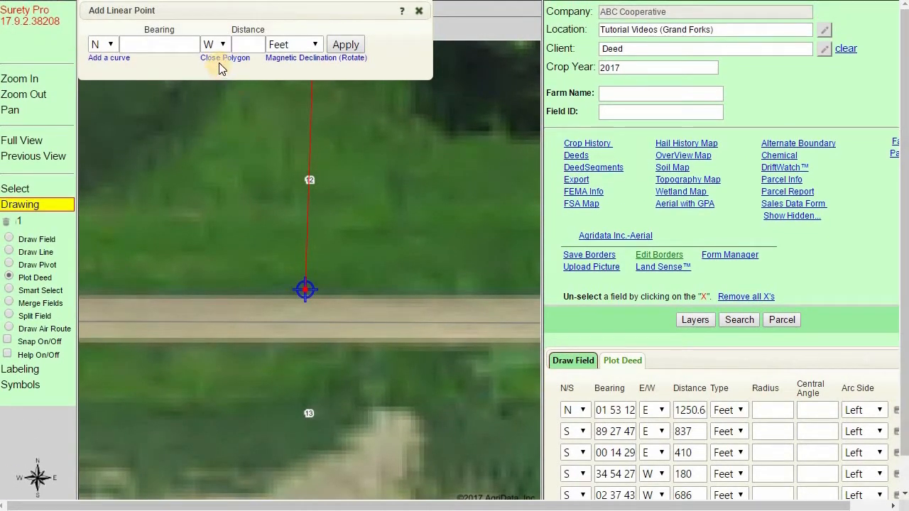
pyautogui.click(347, 203)
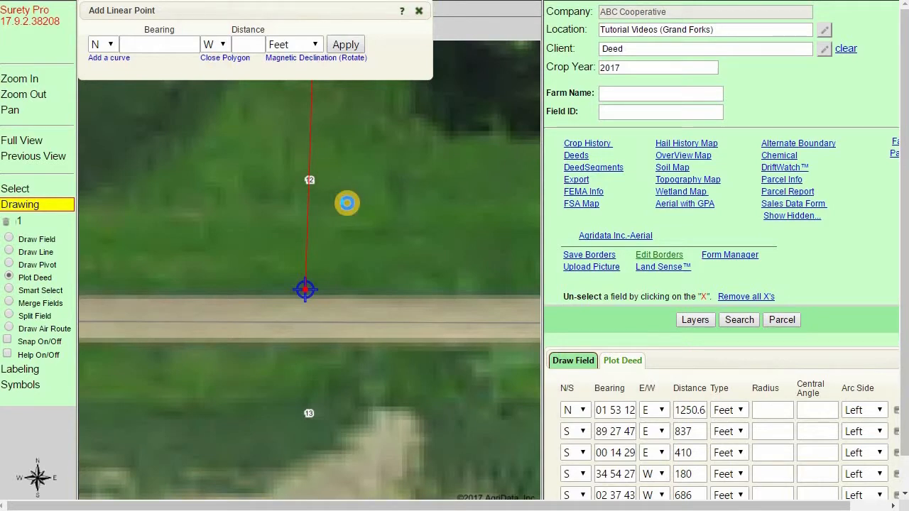
pyautogui.scroll(-1, 362, 245)
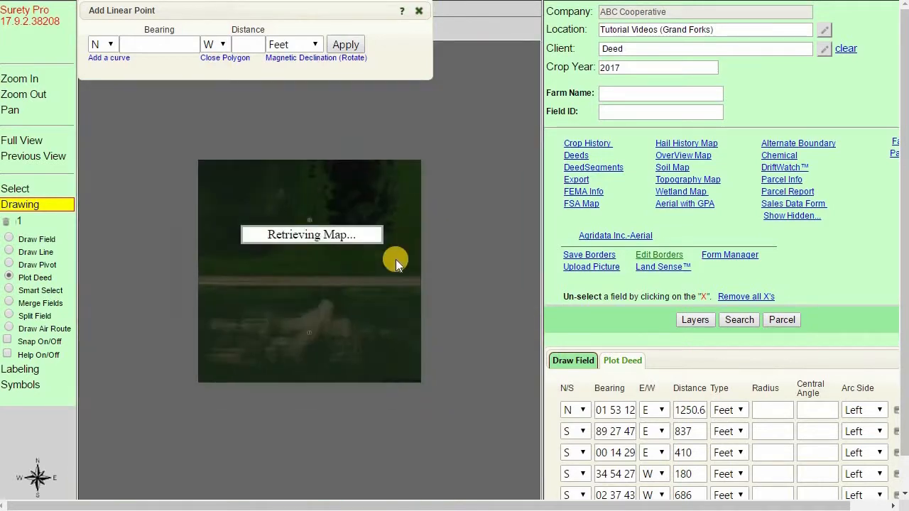
pyautogui.scroll(-1, 459, 261)
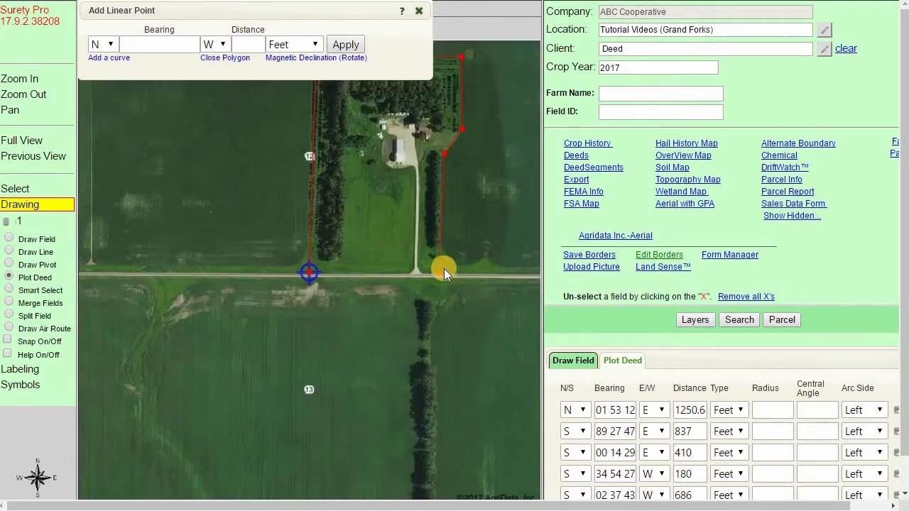
pyautogui.click(440, 271)
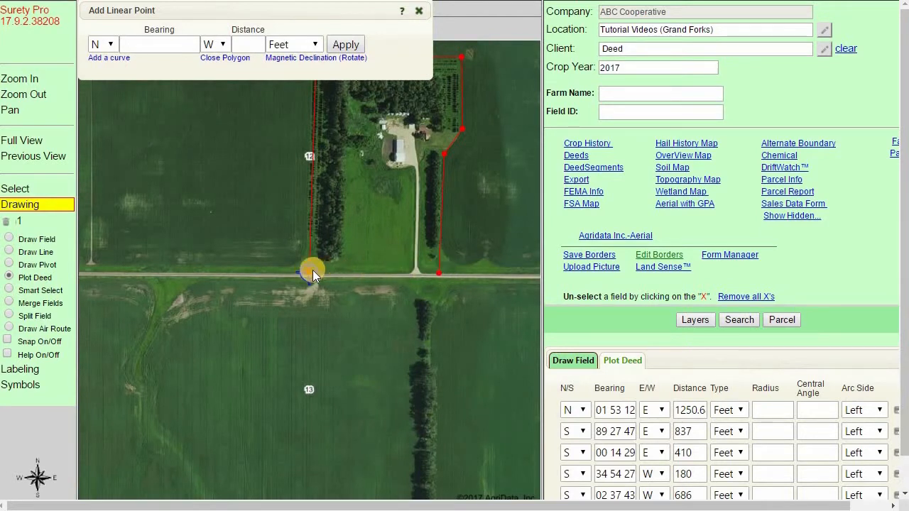
pyautogui.click(208, 58)
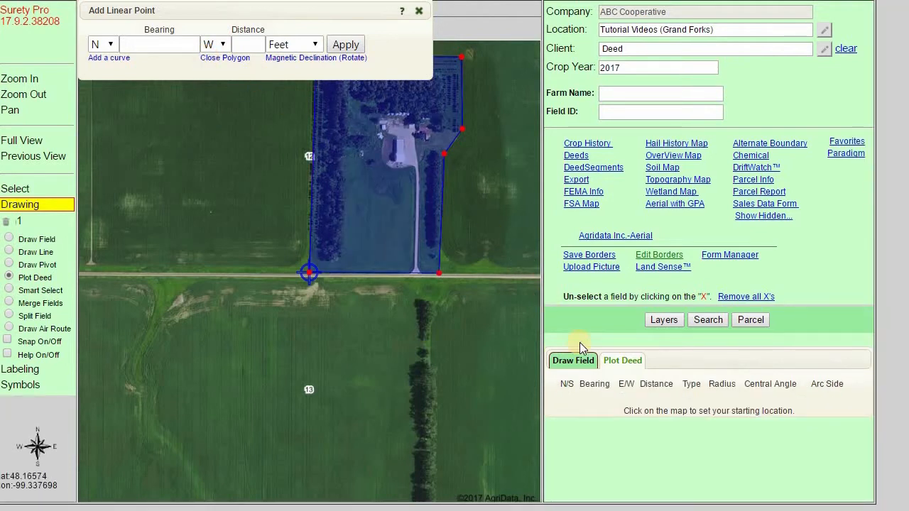
# Compare the plotted deed acreage with the acreage stated in the survey's parcel description.
pyautogui.click(584, 363)
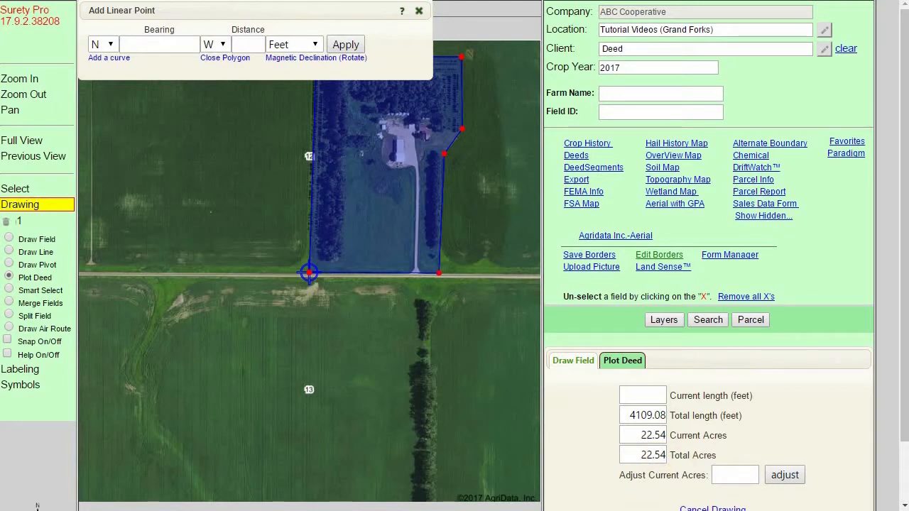
pyautogui.click(403, 509)
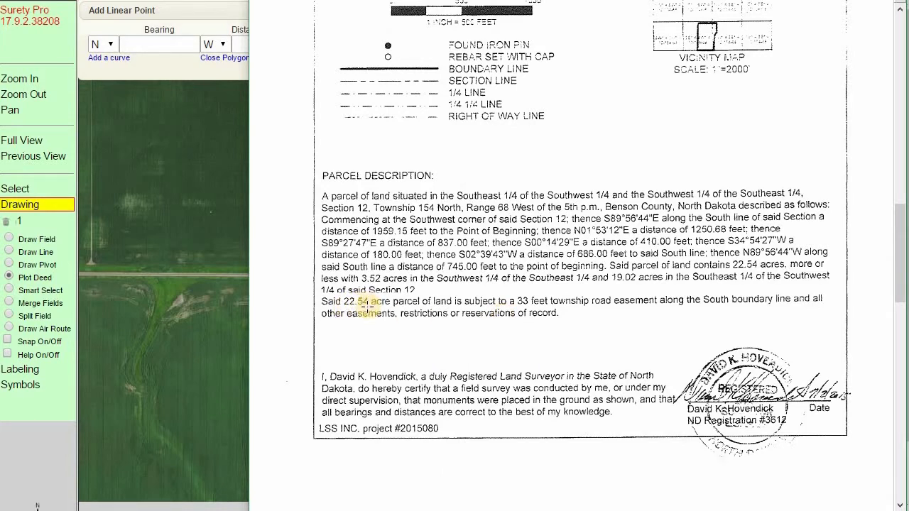
pyautogui.hotkey('alt', 'Tab')
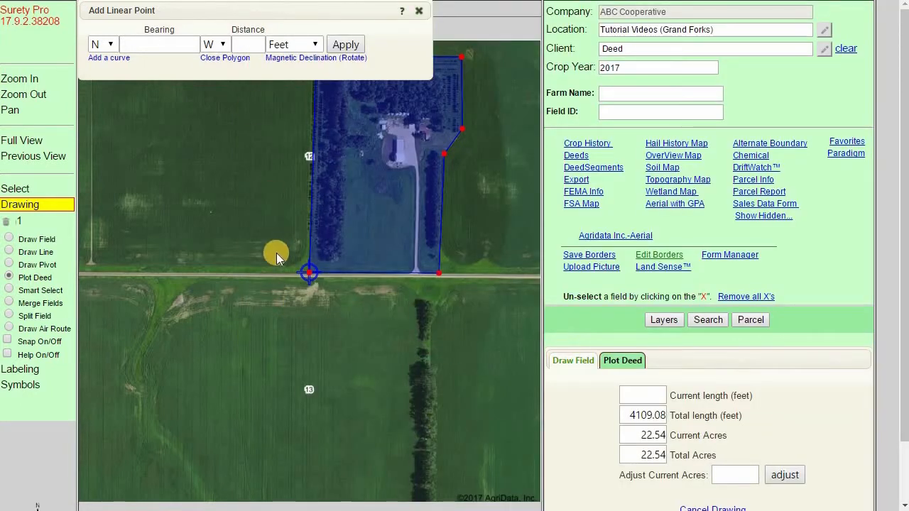
# Delete all symbols from the map.
pyautogui.click(52, 388)
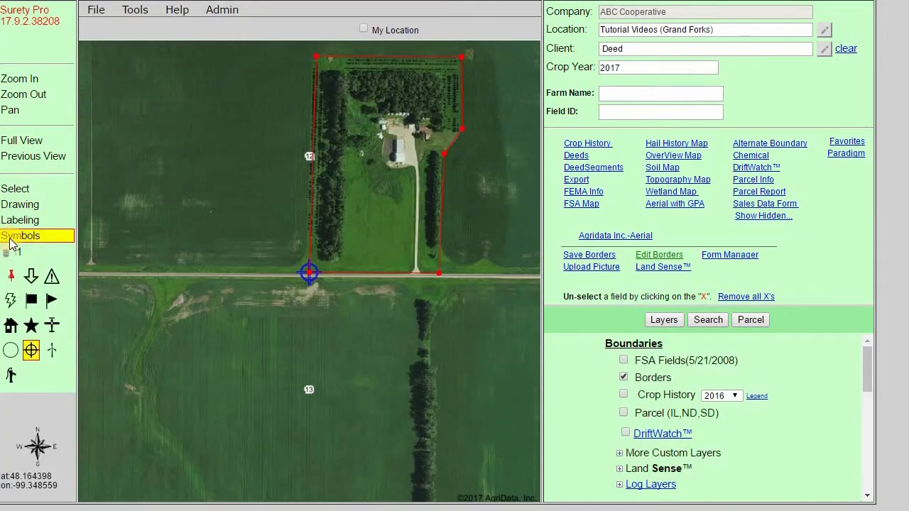
pyautogui.click(7, 253)
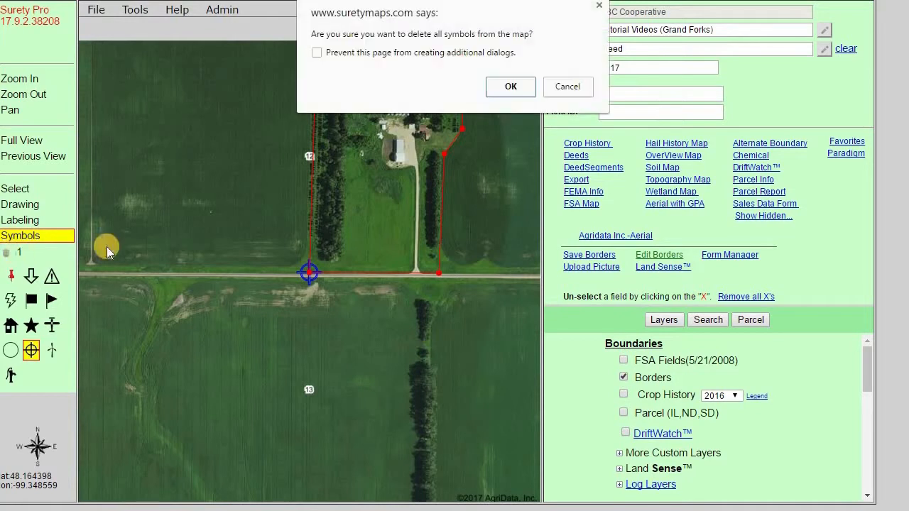
pyautogui.click(509, 94)
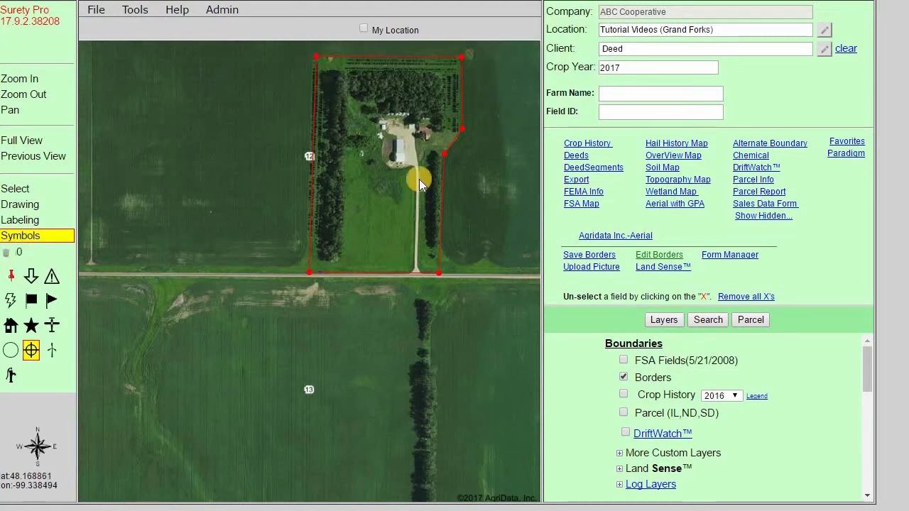
# Save the plotted deed boundary as a field border and select the new field.
pyautogui.click(30, 189)
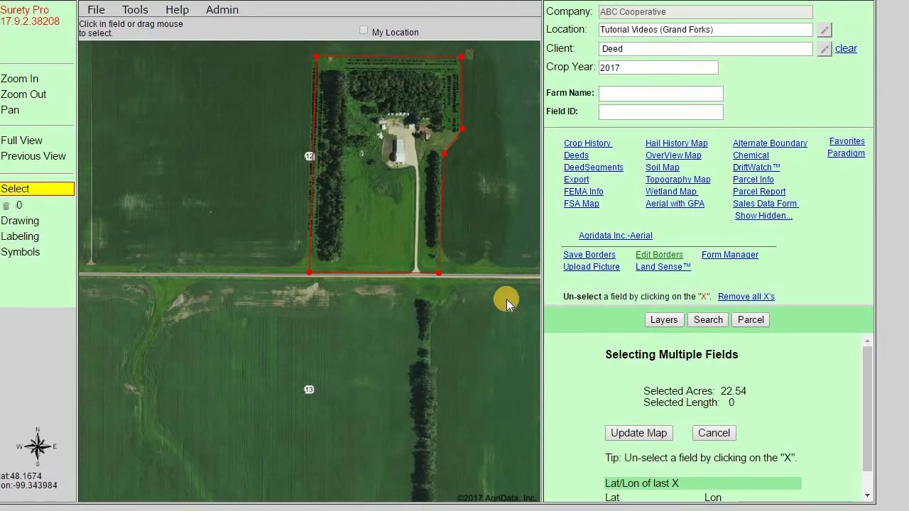
pyautogui.click(589, 259)
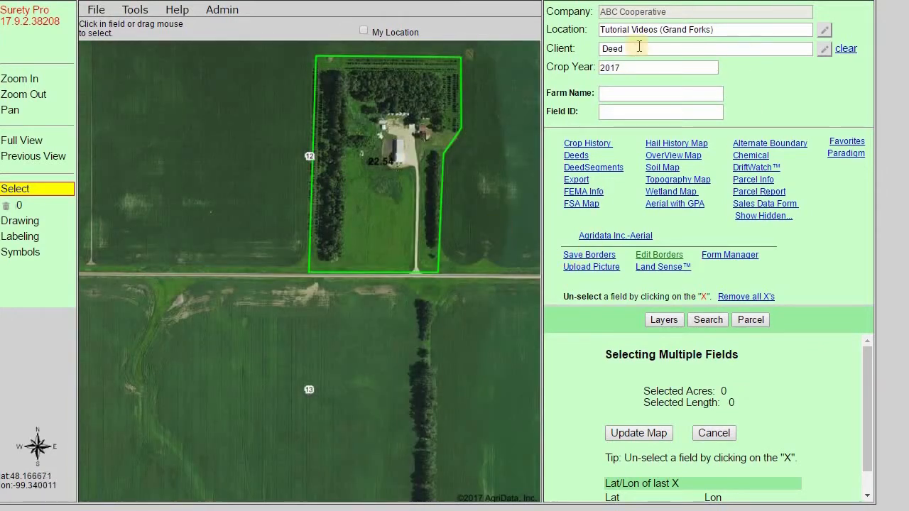
pyautogui.click(347, 179)
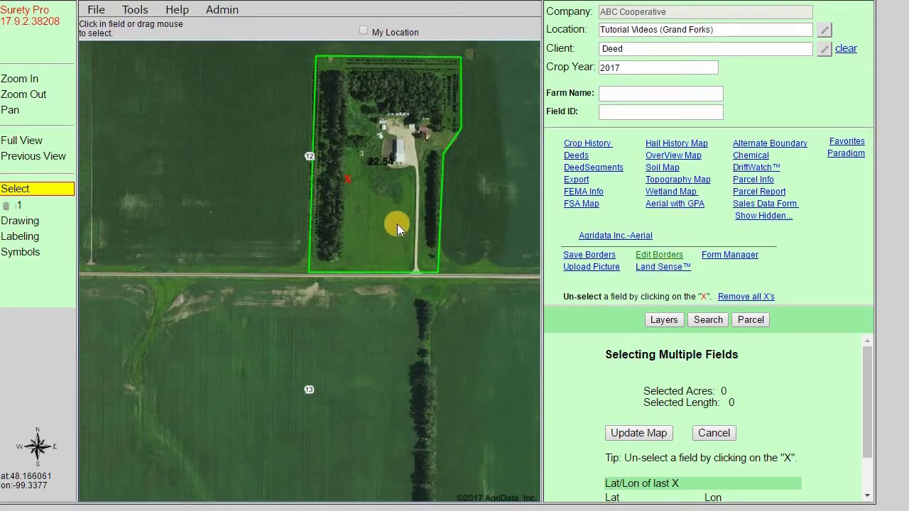
# Open the Plot Deed Drawing Tool article on the support site.
pyautogui.click(175, 9)
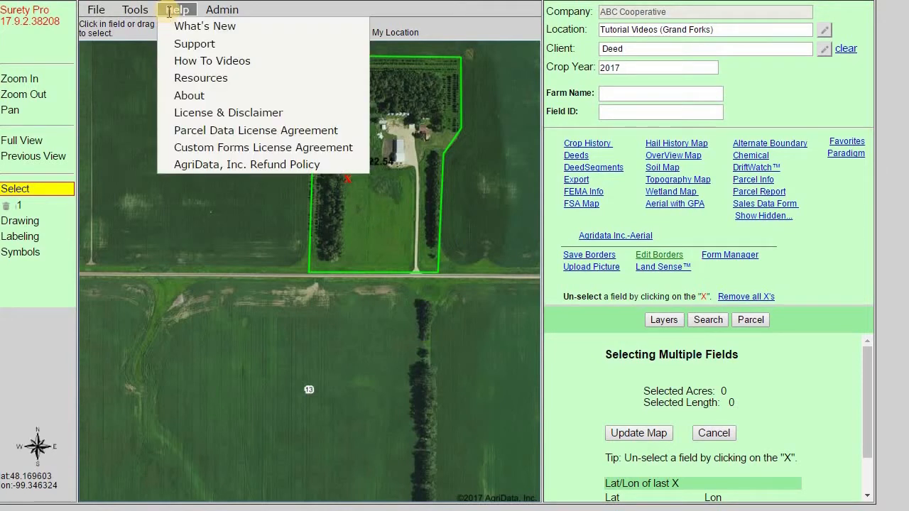
pyautogui.click(194, 45)
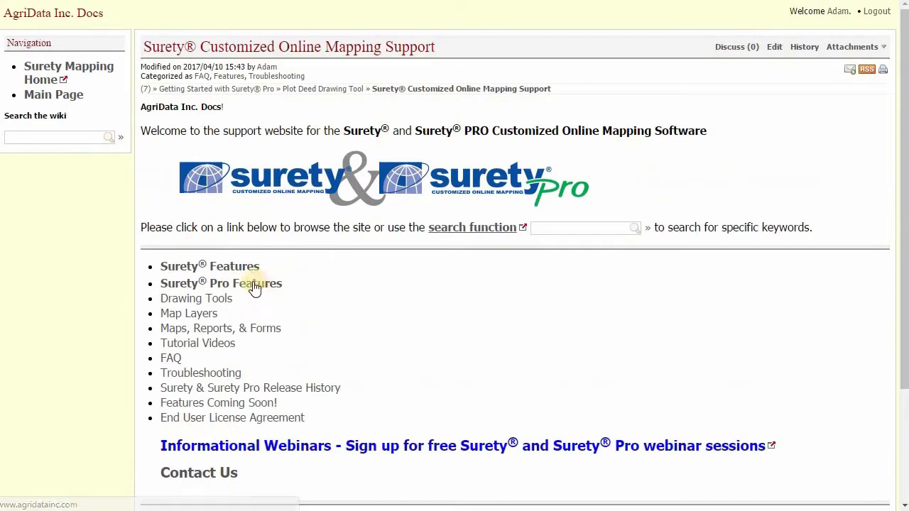
pyautogui.click(253, 283)
pyautogui.scroll(-4, 252, 281)
pyautogui.scroll(-6, 253, 281)
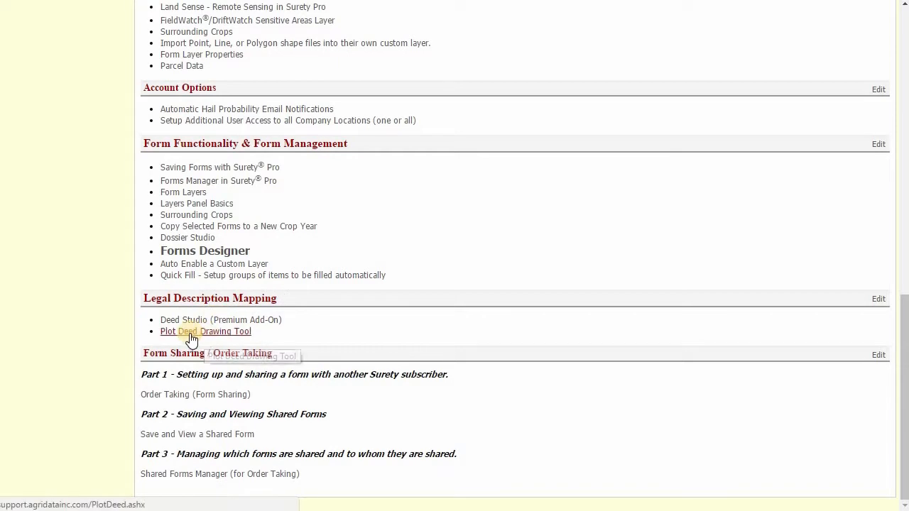
pyautogui.click(190, 334)
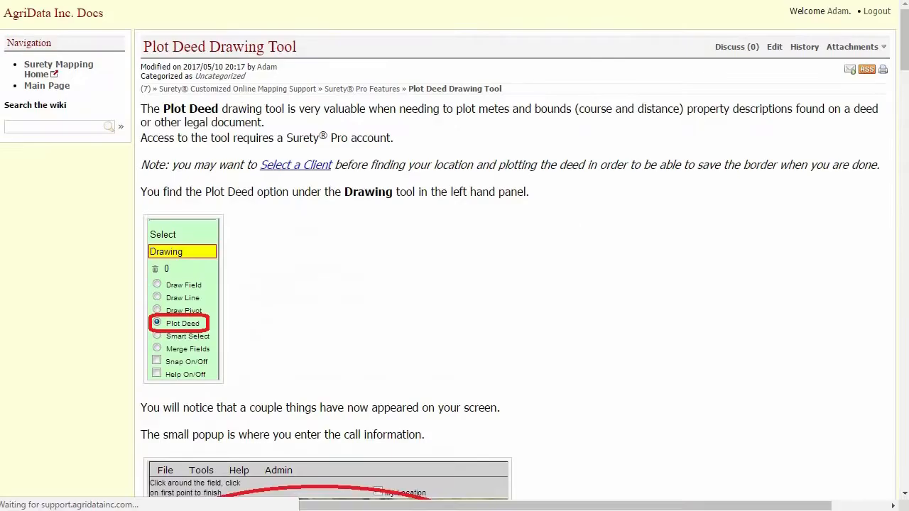
pyautogui.moveTo(903, 53); pyautogui.dragTo(879, 21)
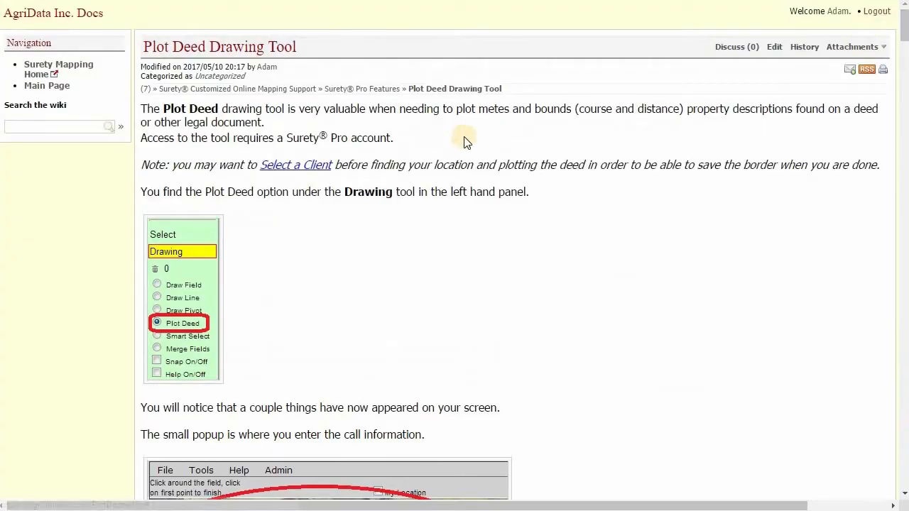